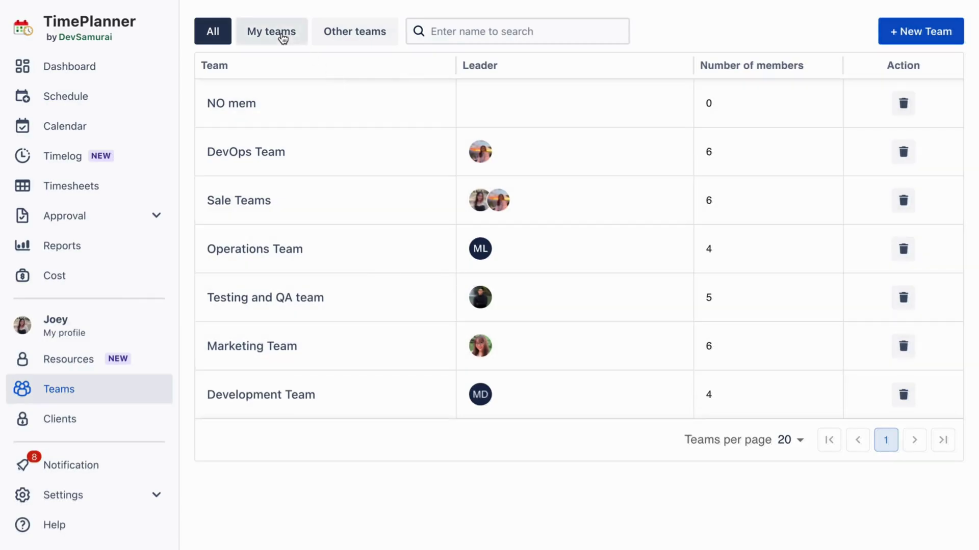
Switch the Teams list from My teams to Other teams, showing the four teams you aren't in.
left_click(283, 38)
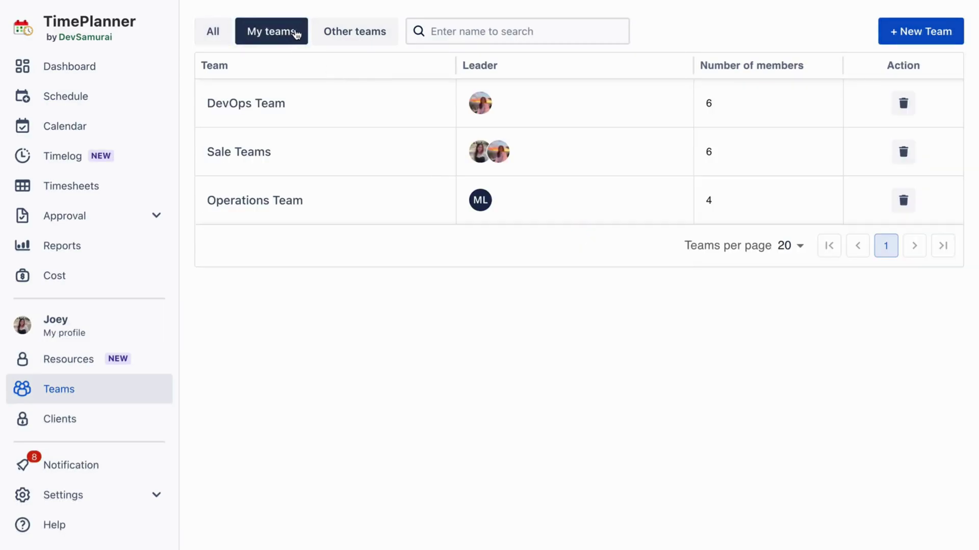
left_click(351, 32)
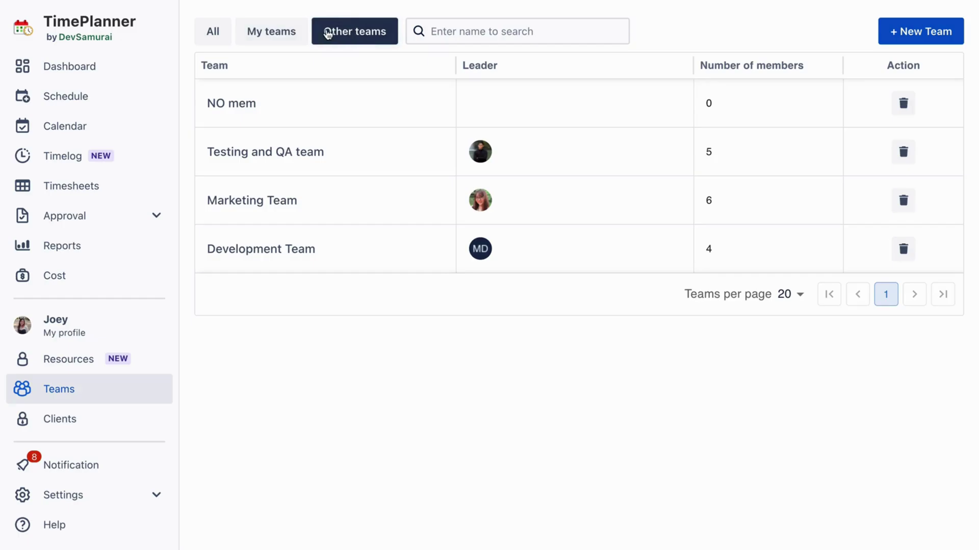
Open DevOps Team from My teams and drag Linh above Joey into second place.
left_click(290, 34)
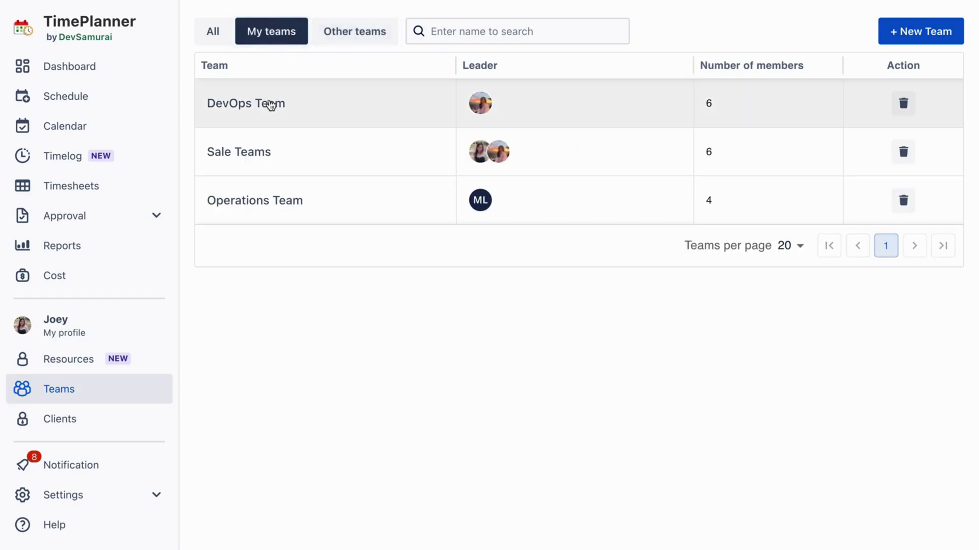
left_click(270, 104)
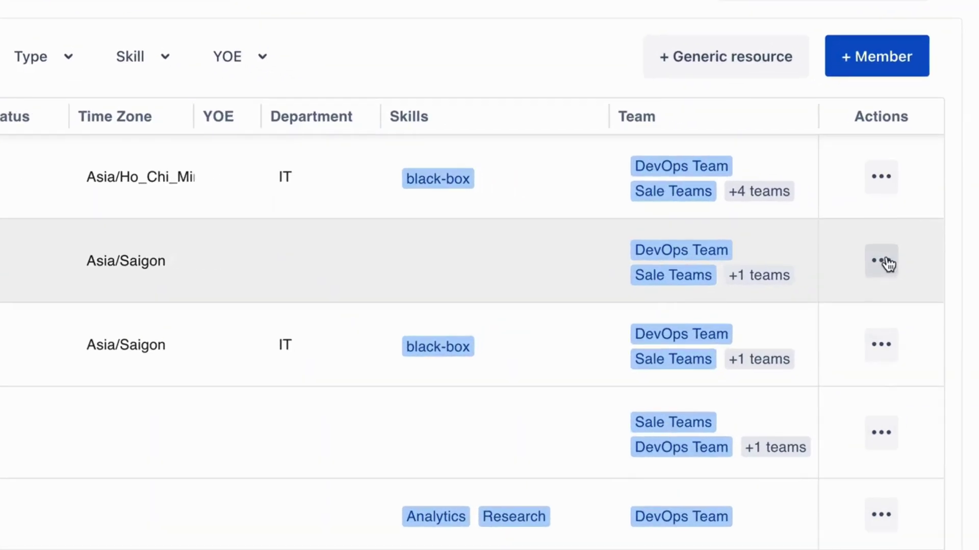
left_click(909, 257)
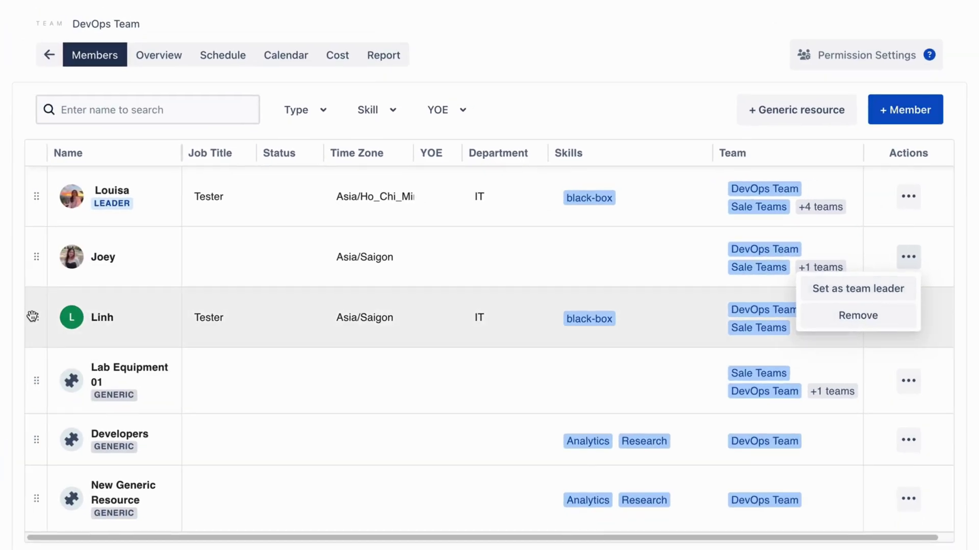
left_click_drag(33, 316, 31, 228)
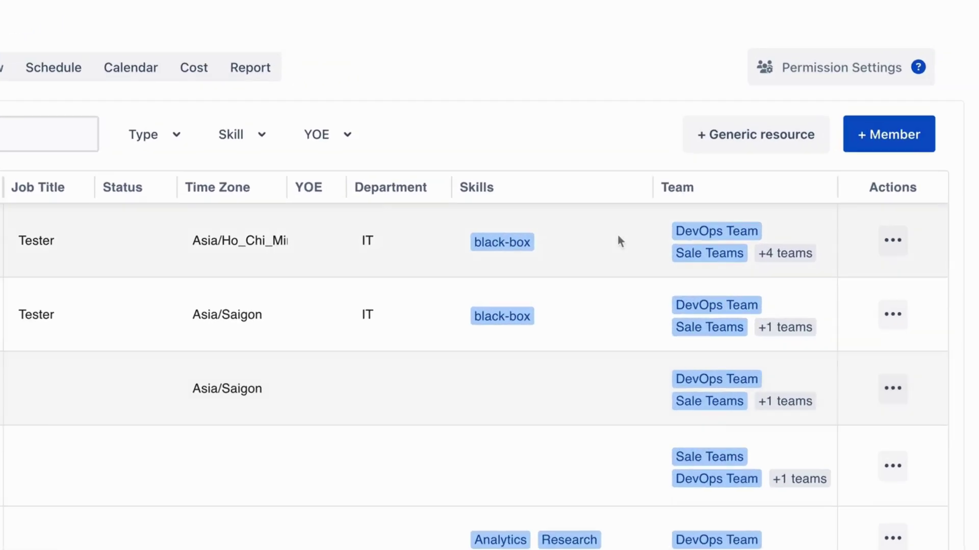
Cancel the + Member form, then bring up the Add generic resource dialog.
left_click(897, 111)
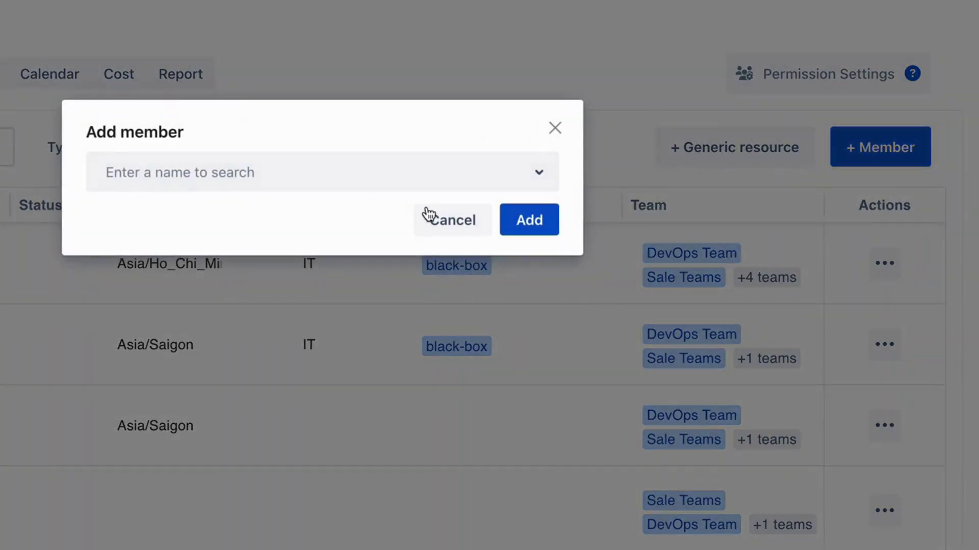
left_click(427, 214)
left_click(715, 149)
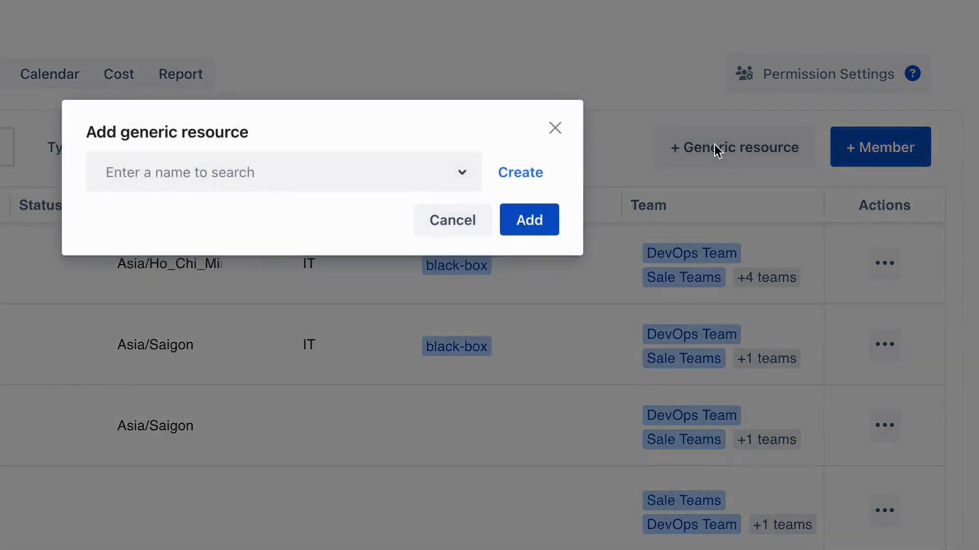
Cancel the generic resource dialog and filter the member list to Type: Member.
left_click(439, 224)
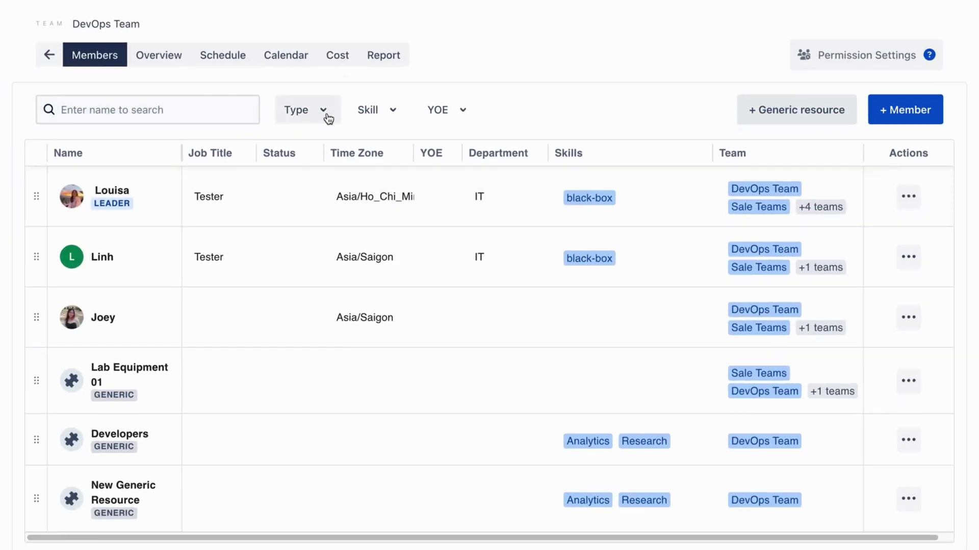
left_click(102, 150)
left_click(295, 147)
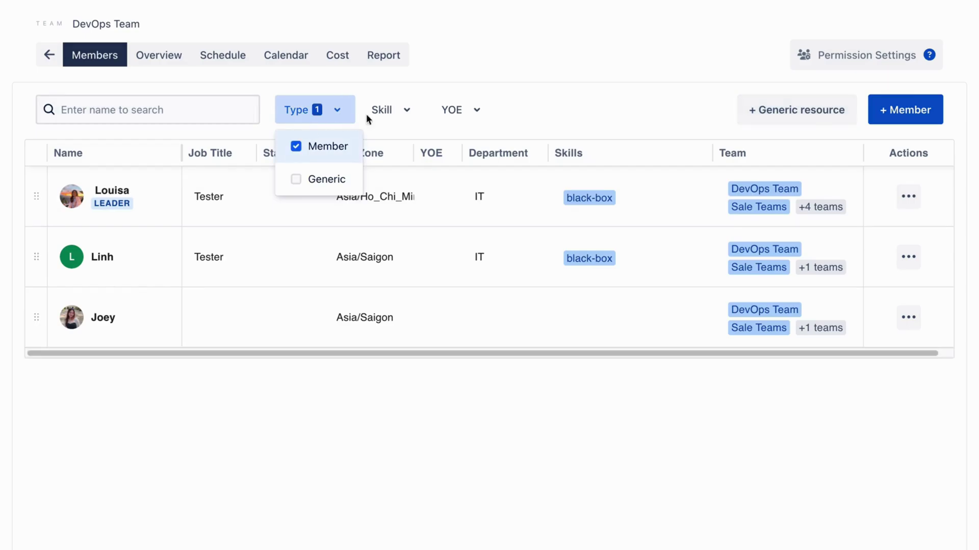
Check the Skill and YOE filter choices and search the members for 'Linh'.
left_click(388, 111)
left_click(455, 112)
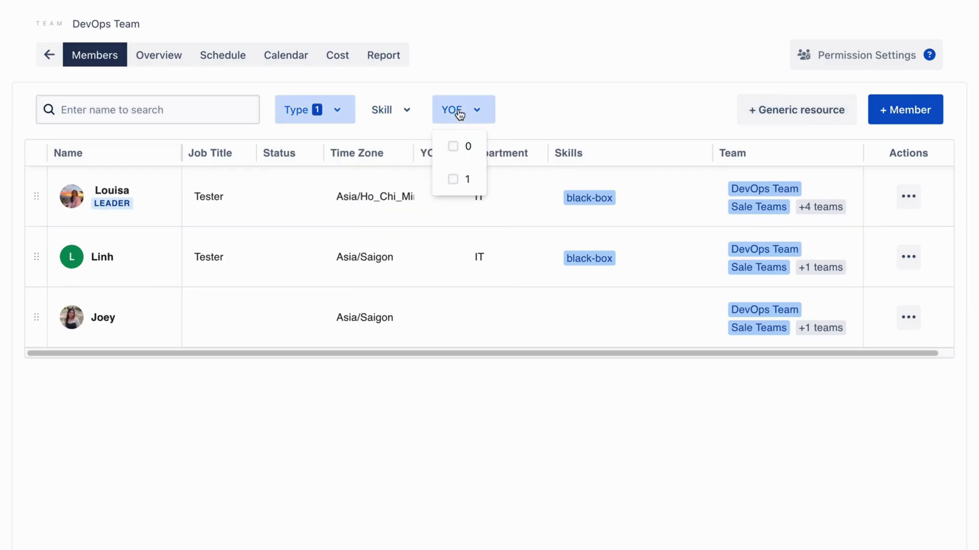
left_click(328, 174)
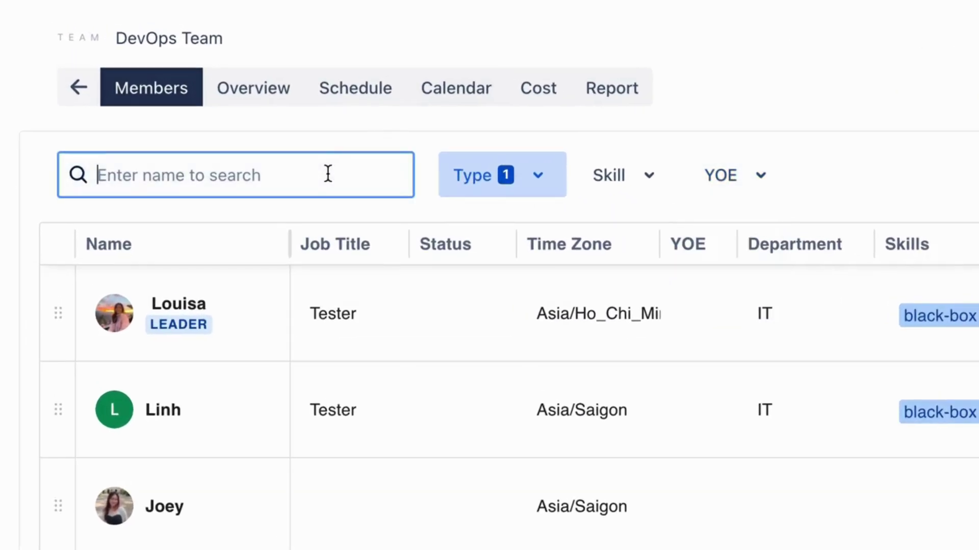
type("Lin")
type("h")
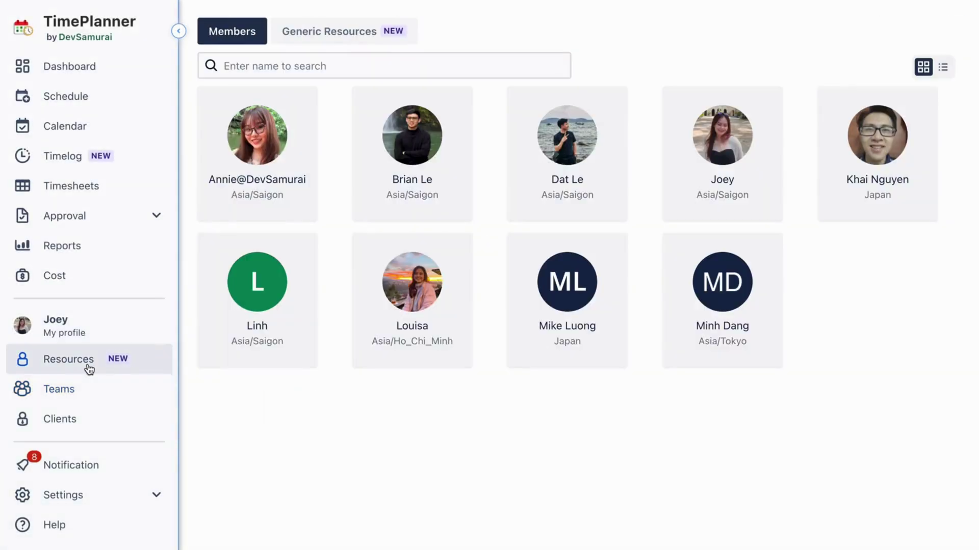
Create and save a generic resource 'Tester' with the white-box and black-box skills.
left_click(307, 38)
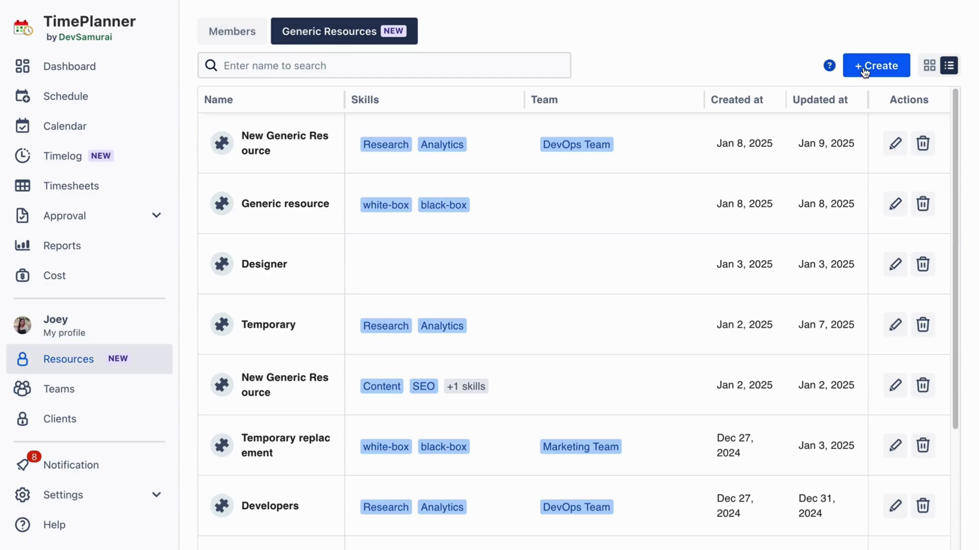
left_click(865, 72)
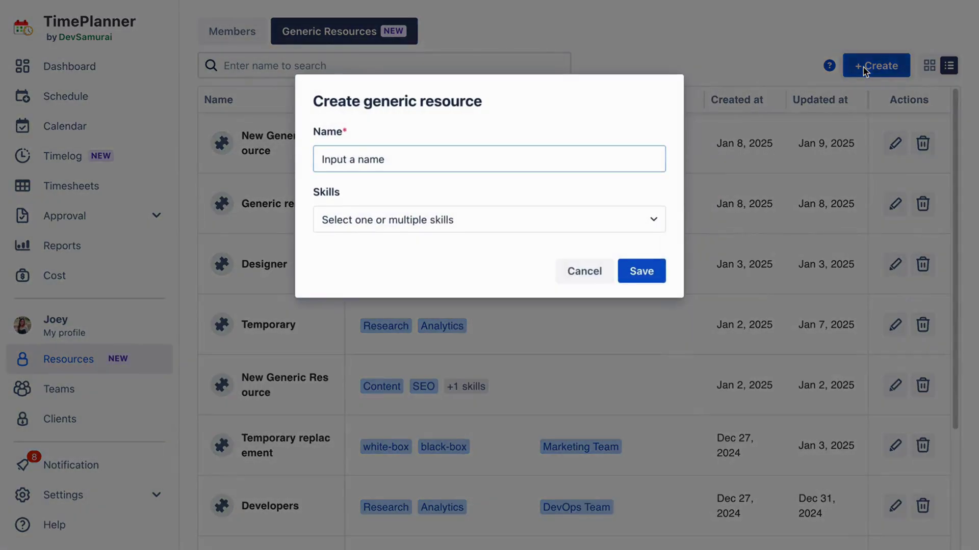
type("Tester")
left_click(643, 219)
left_click(377, 278)
left_click(392, 255)
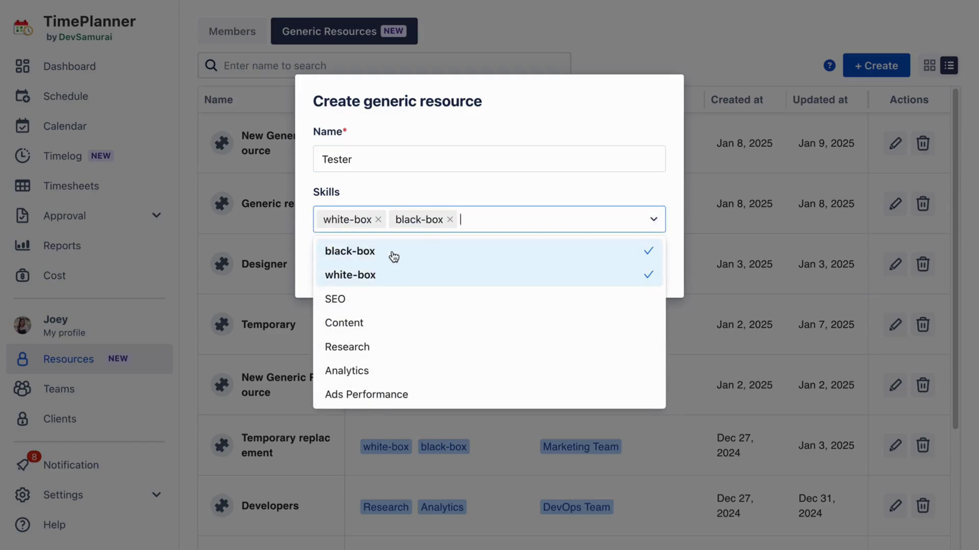
left_click(512, 195)
left_click(641, 272)
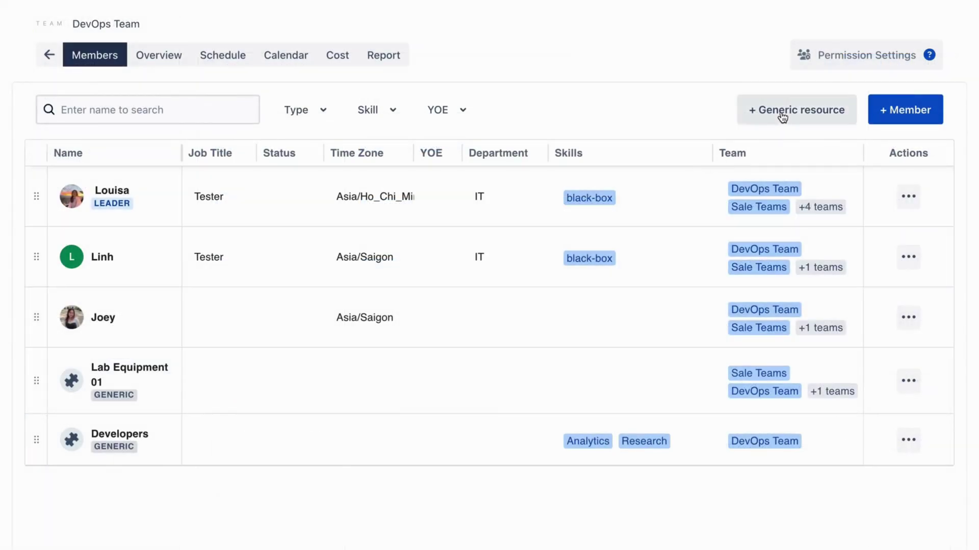
Add the Tester generic resource to the DevOps Team.
left_click(782, 117)
left_click(505, 131)
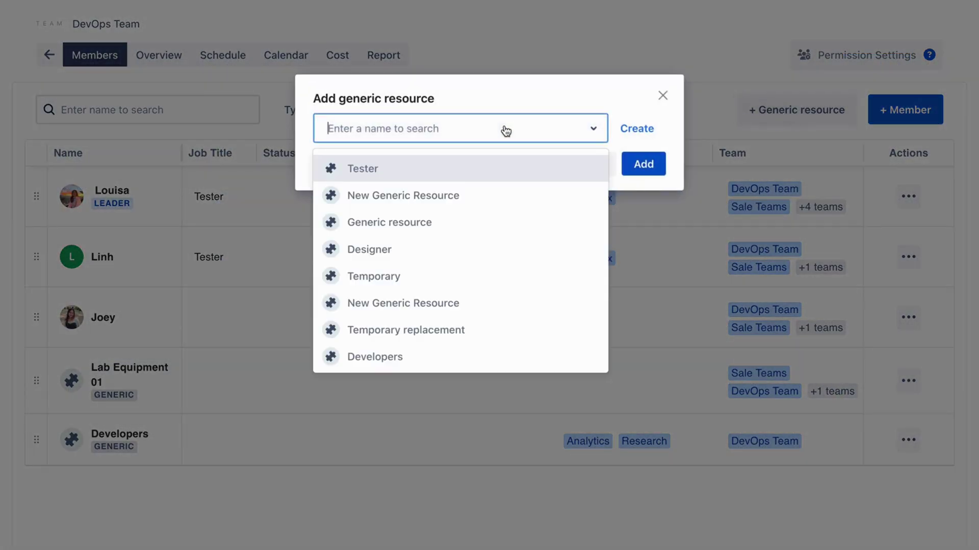
left_click(434, 174)
left_click(646, 162)
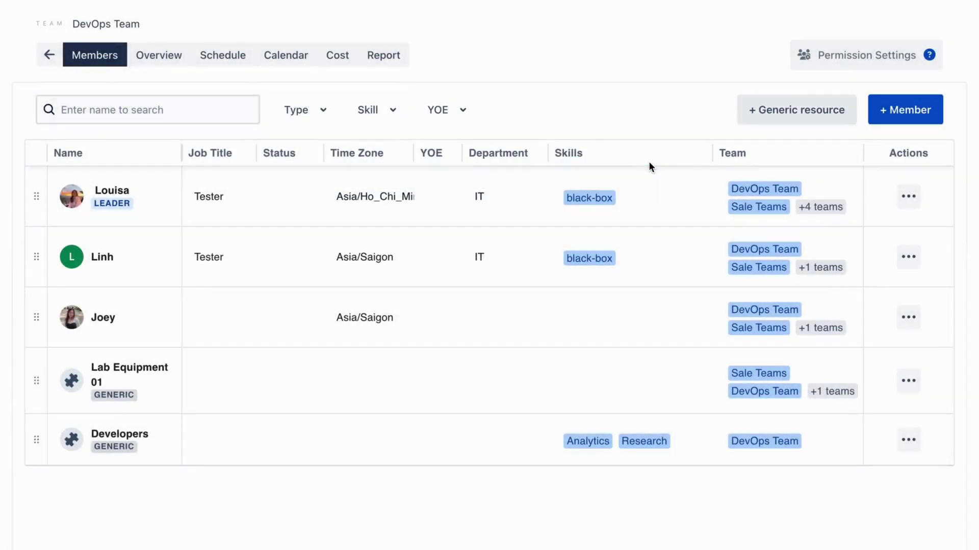
On the team schedule, plan MKT-24 Email outreach on Tester from Tue 14 through Fri 17.
left_click(227, 59)
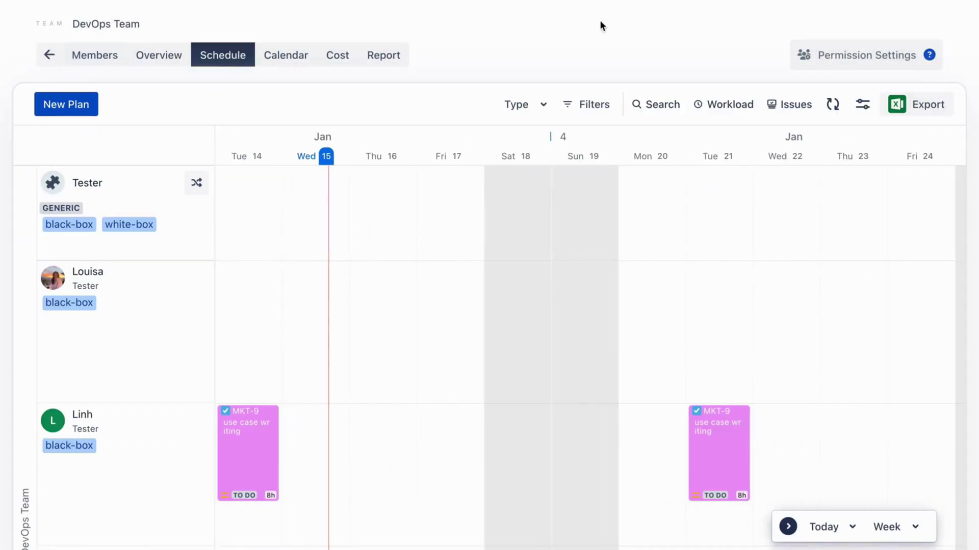
left_click(789, 104)
left_click(862, 276)
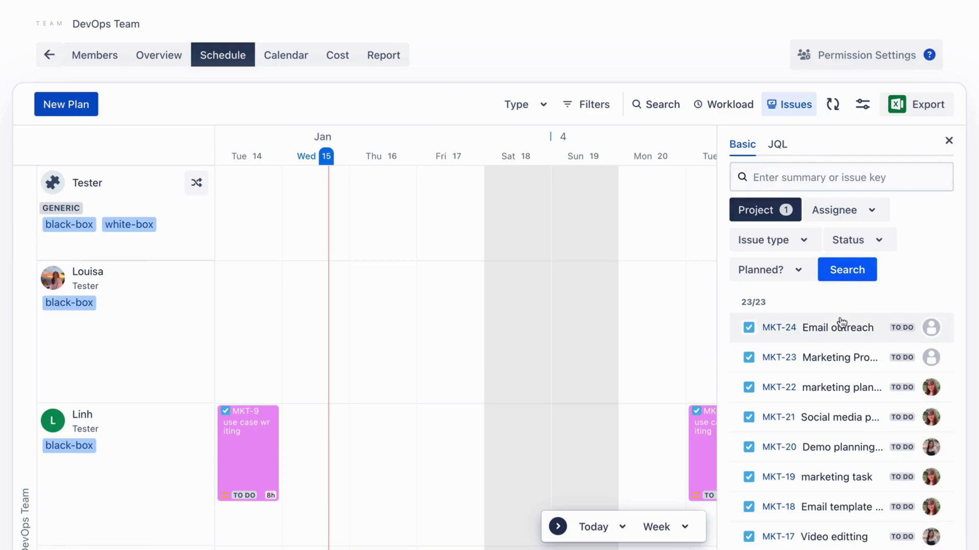
left_click_drag(839, 327, 265, 181)
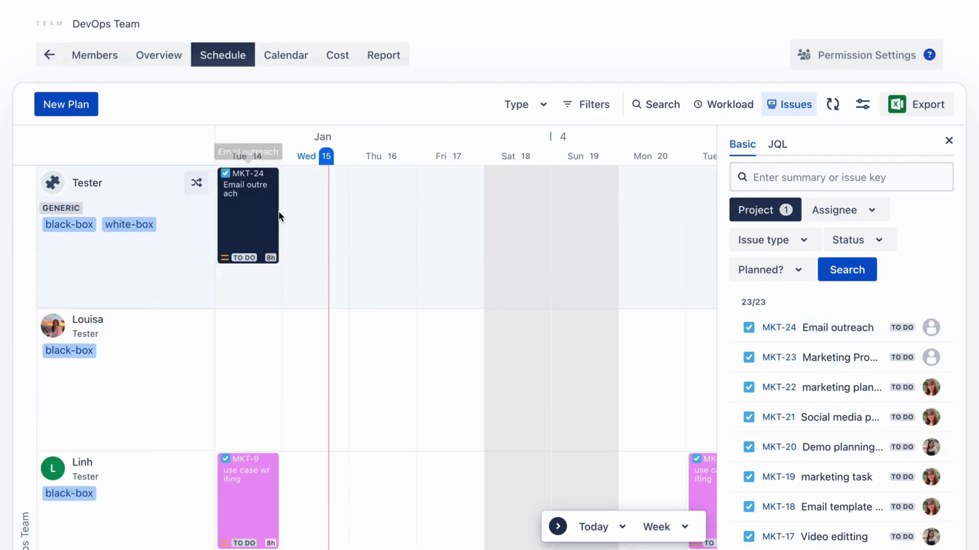
left_click_drag(279, 216, 465, 218)
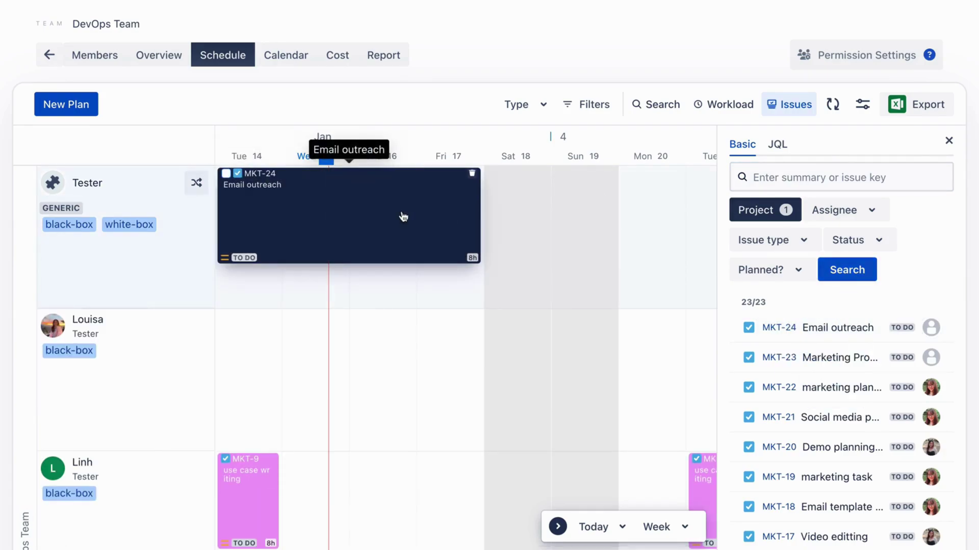
Reassign all of Tester's tasks to the team member in the Tester role.
left_click(197, 184)
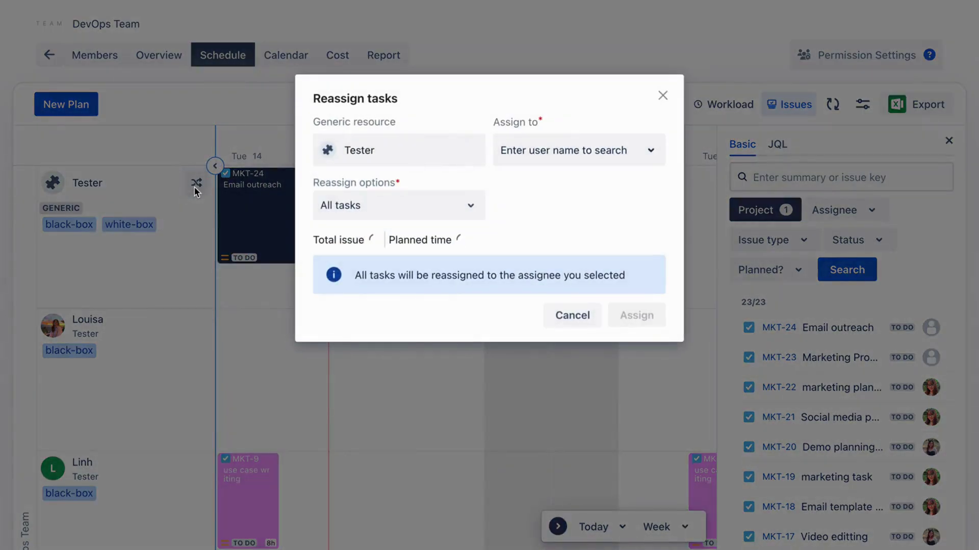
left_click(590, 151)
type("lou")
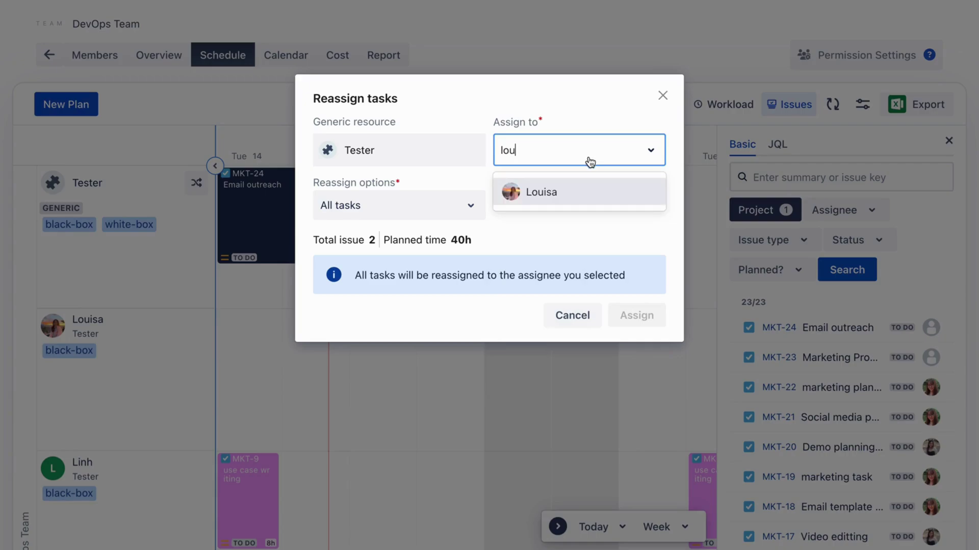
left_click(579, 188)
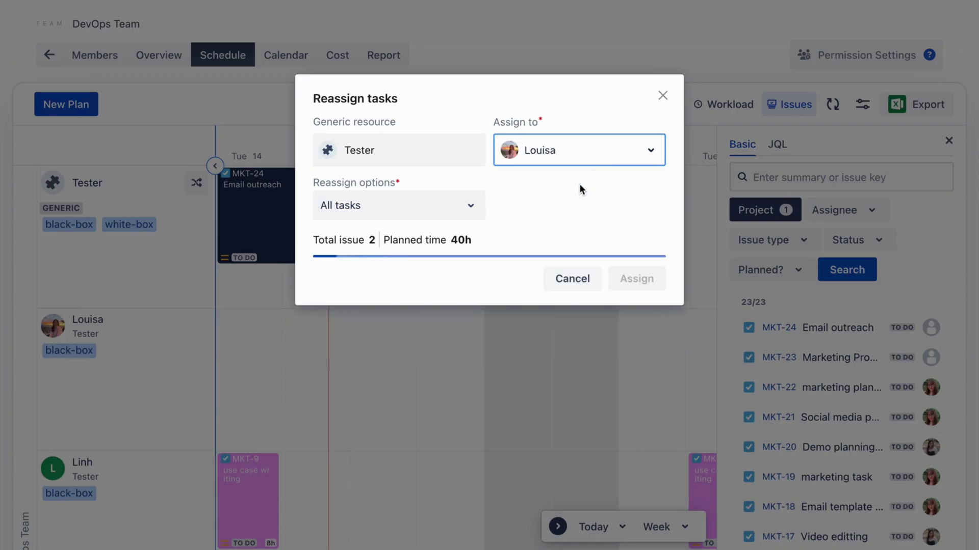
left_click(437, 210)
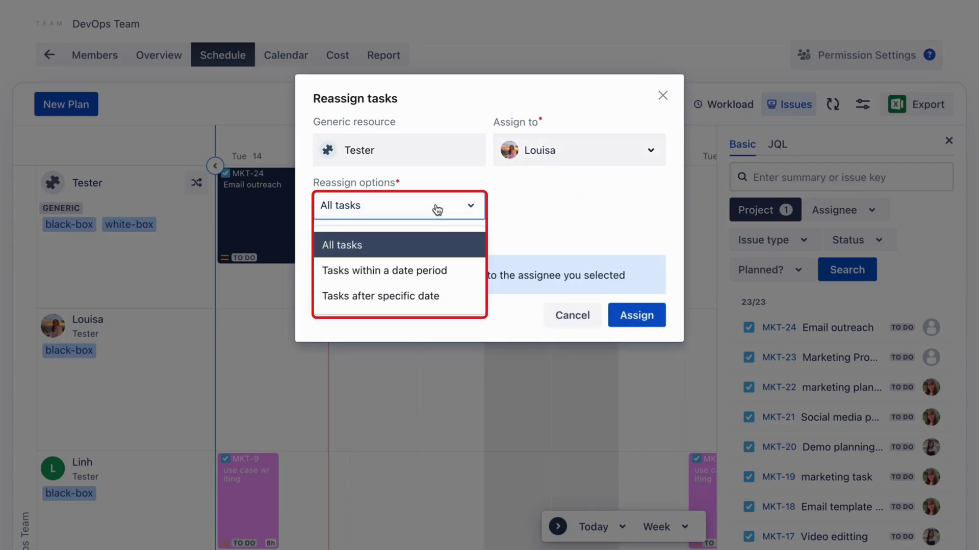
left_click(411, 245)
left_click(638, 316)
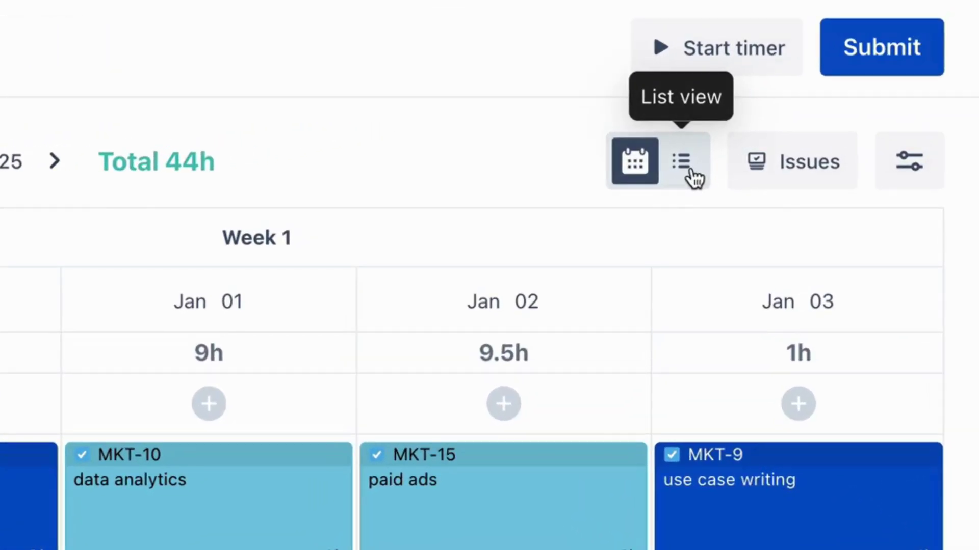
Switch the timelog to List view and log 1h on MKT-2 Research competitors for Jan 03.
left_click(691, 171)
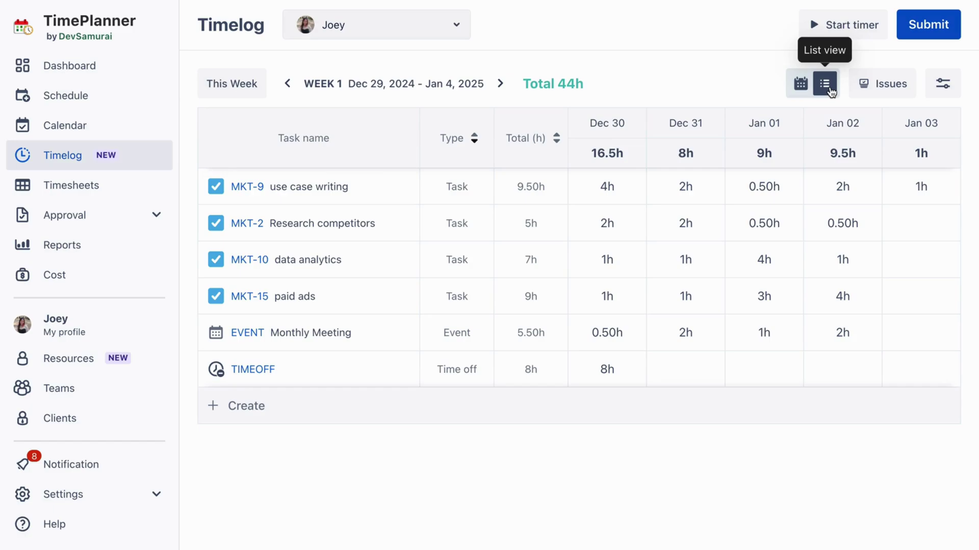
left_click(920, 224)
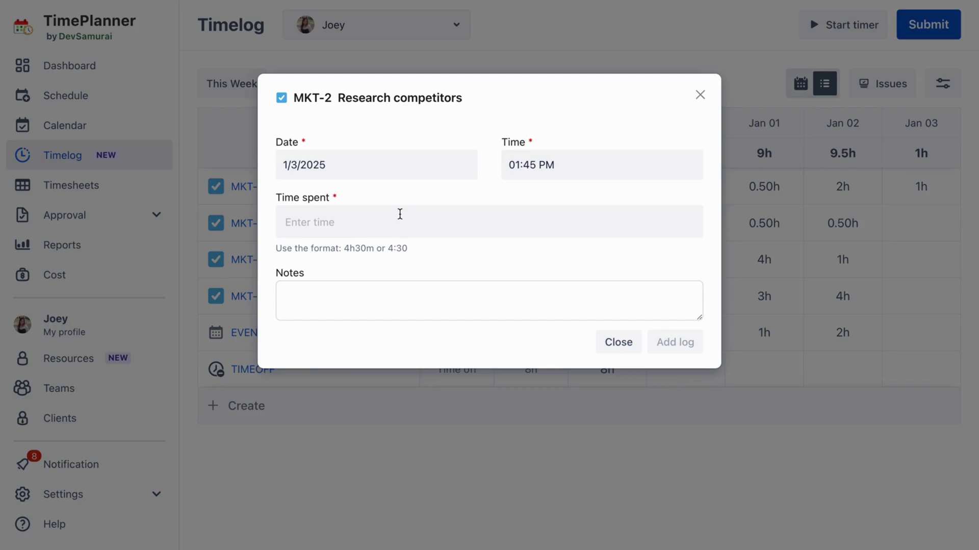
left_click(399, 214)
type("1h")
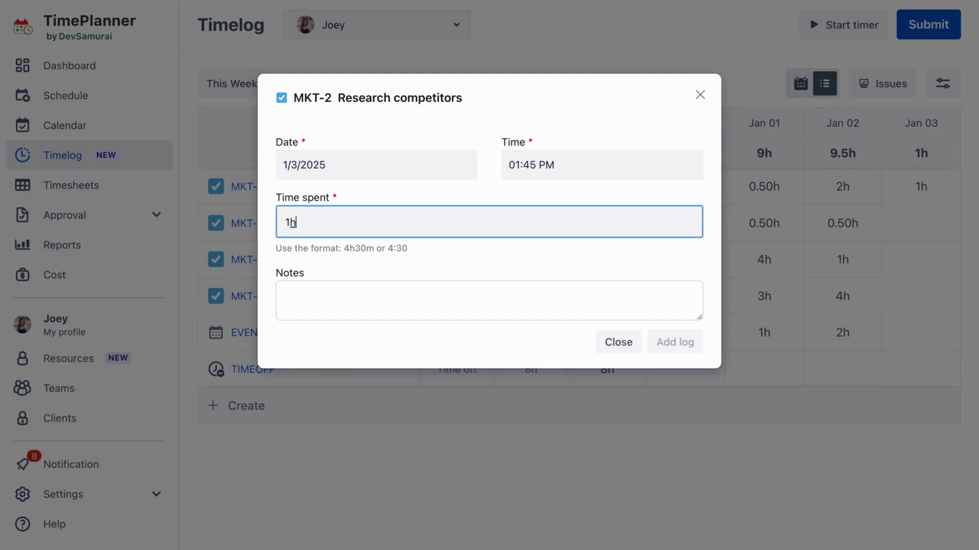
left_click(487, 343)
left_click(682, 352)
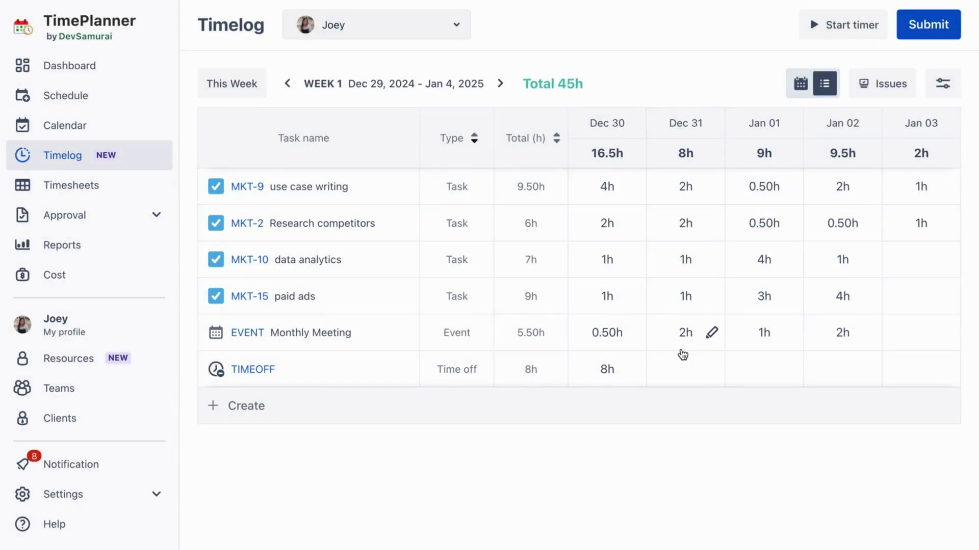
Change MKT-10 data analytics' Dec 31 log from 1h to 30m, then close the dialog.
left_click(712, 259)
left_click(331, 178)
type("30mm")
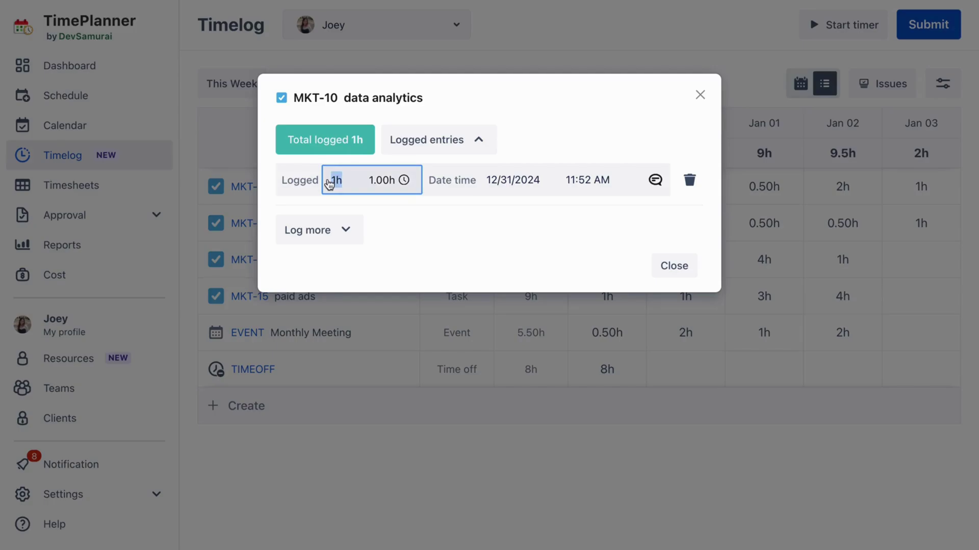
left_click(628, 213)
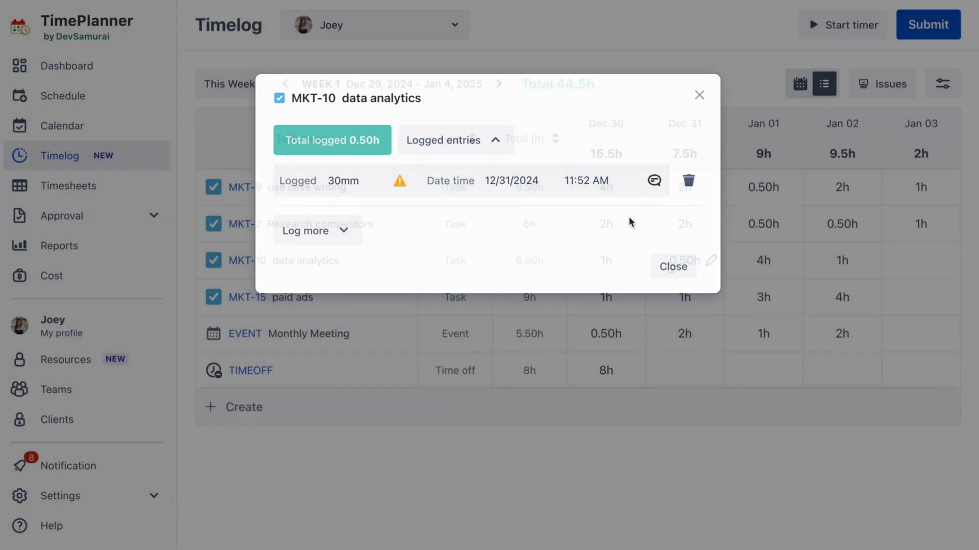
key("Escape")
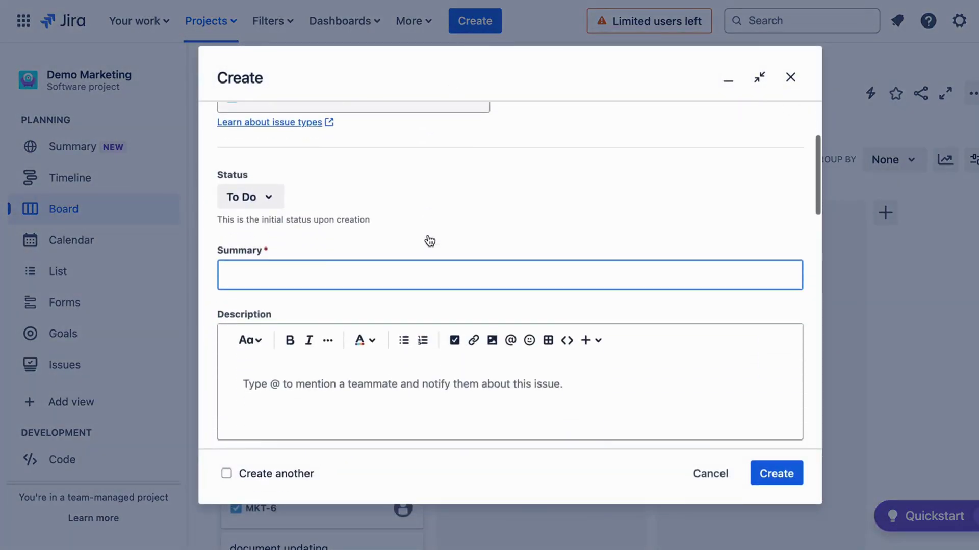
Scroll the Create issue form to bring the Original Estimate field into view.
scroll(426, 239, "up", 3)
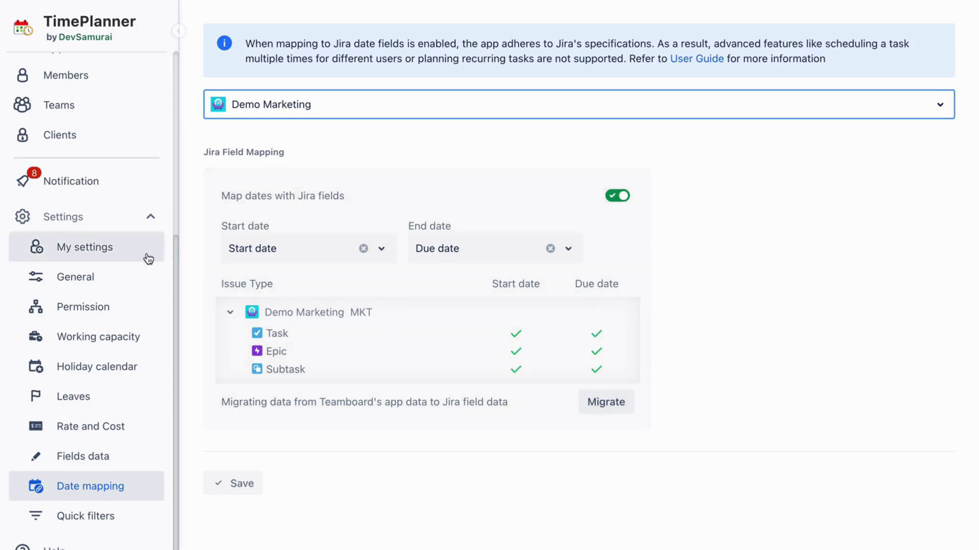
Enable 'Plan with original estimation field' in TimePlanner's General settings.
left_click(96, 277)
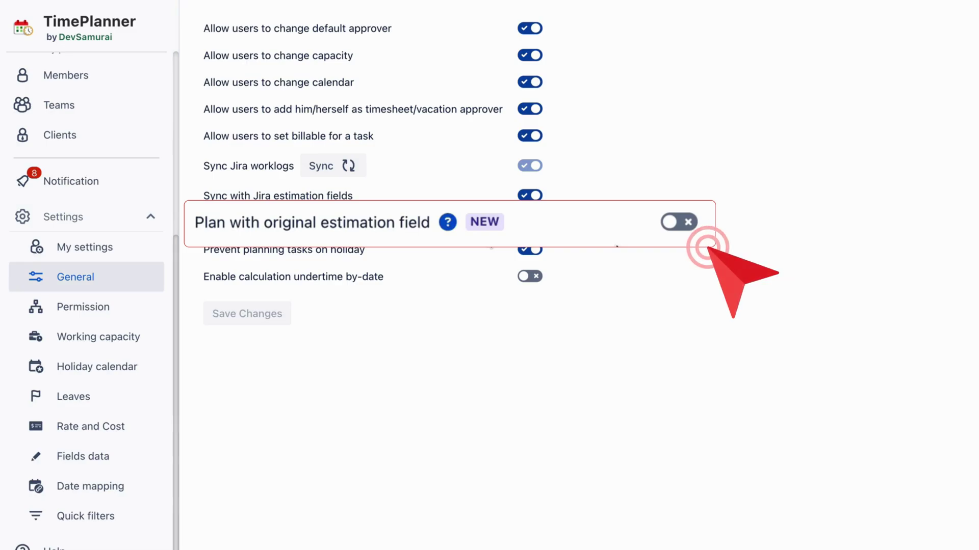
left_click(687, 231)
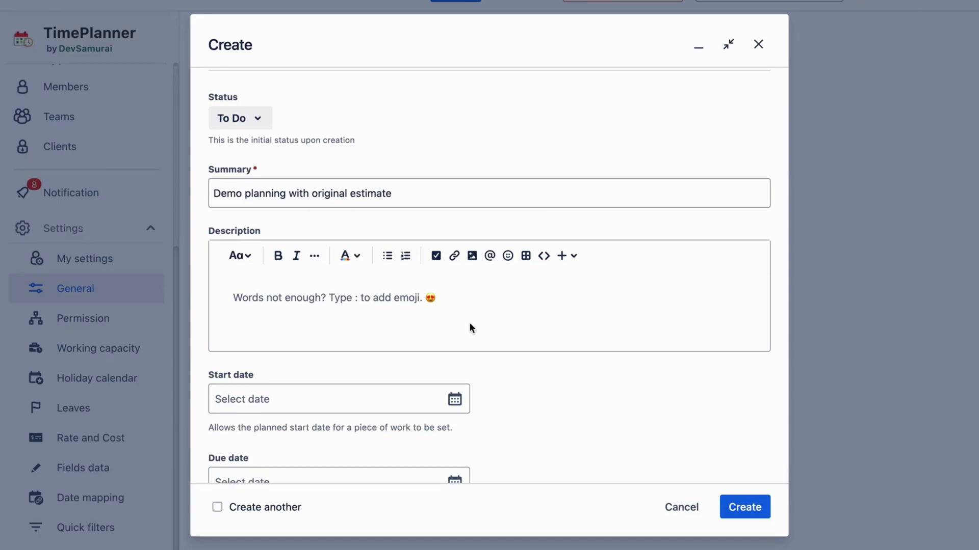
Set the new issue's start date to 1/1/2025 and due date to 1/3/2025.
scroll(469, 326, "down", 5)
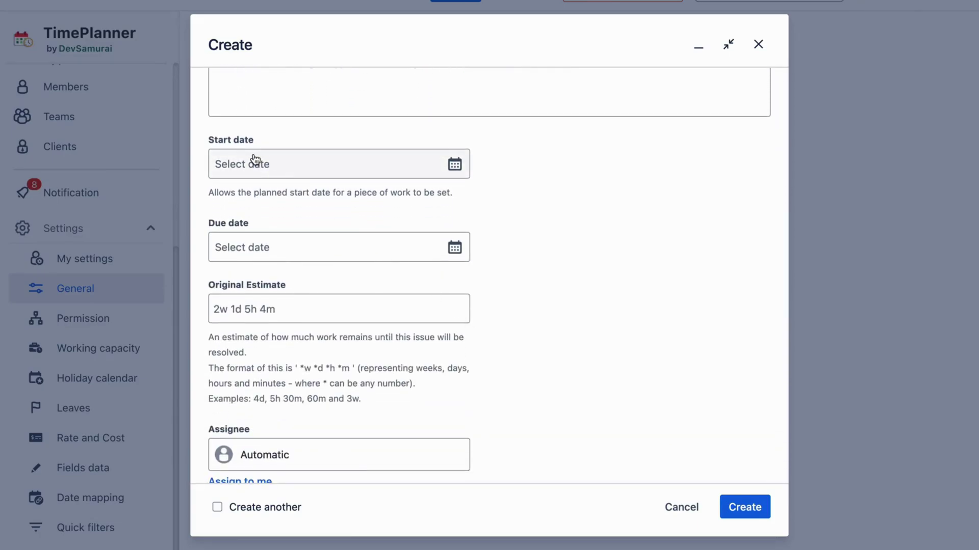
left_click(252, 162)
left_click(332, 261)
left_click(300, 249)
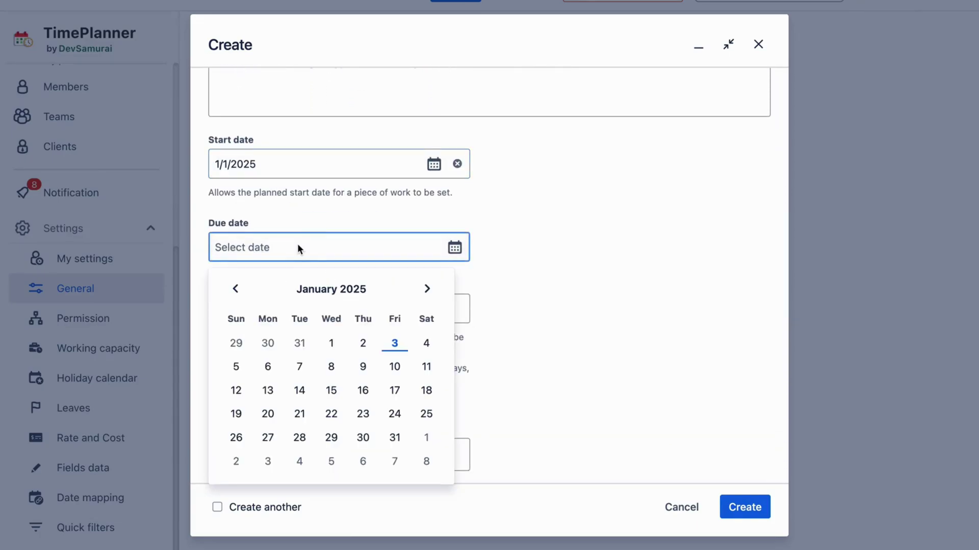
left_click(394, 343)
Replace the original estimate with 15h and assign the issue to yourself.
left_click(377, 312)
key("ctrl+a")
type("15")
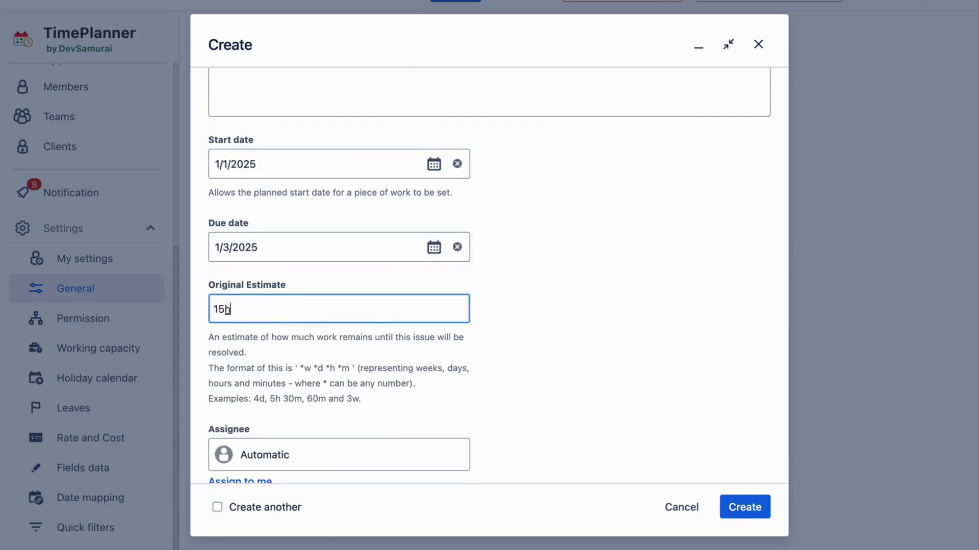
scroll(345, 414, "down", 2)
left_click(258, 396)
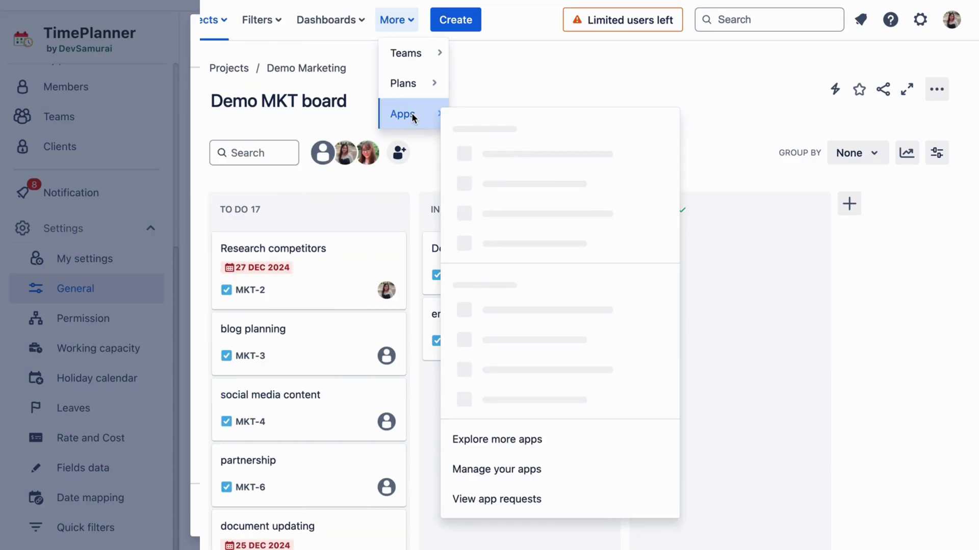
On TimePlanner's Individual schedule, shorten MKT-20 to end Thursday, Jan 2, at 7.50 hours/day.
left_click(513, 184)
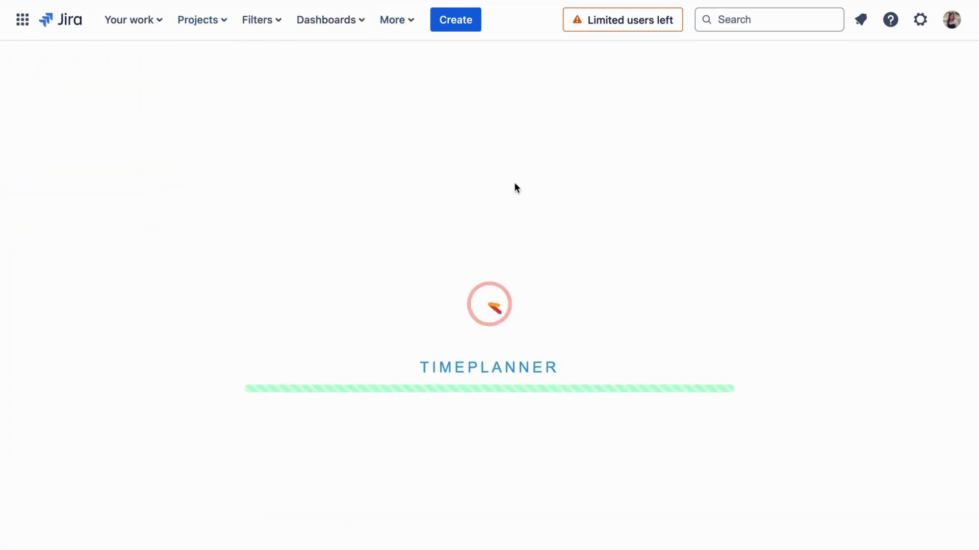
left_click(265, 62)
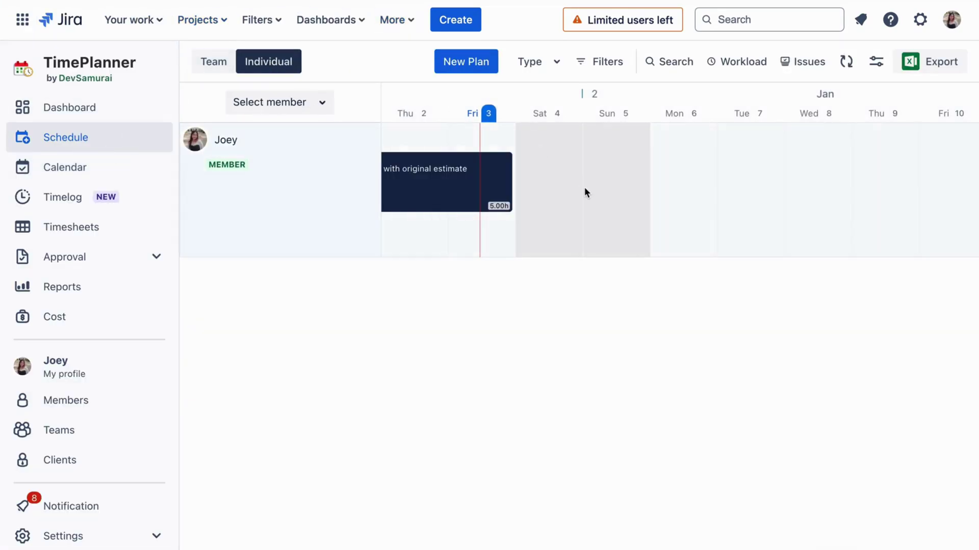
scroll(584, 186, "left", 5)
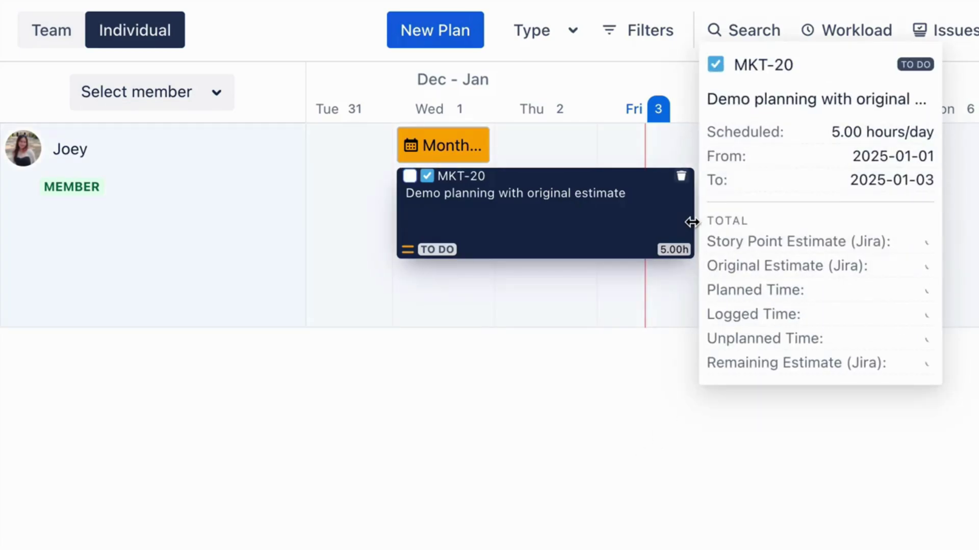
left_click_drag(695, 228, 591, 226)
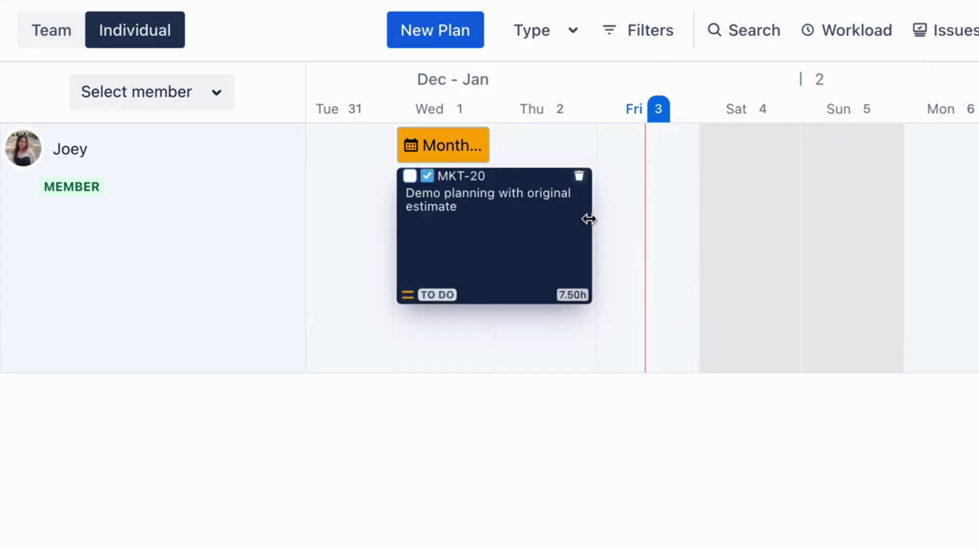
mouse_move(589, 219)
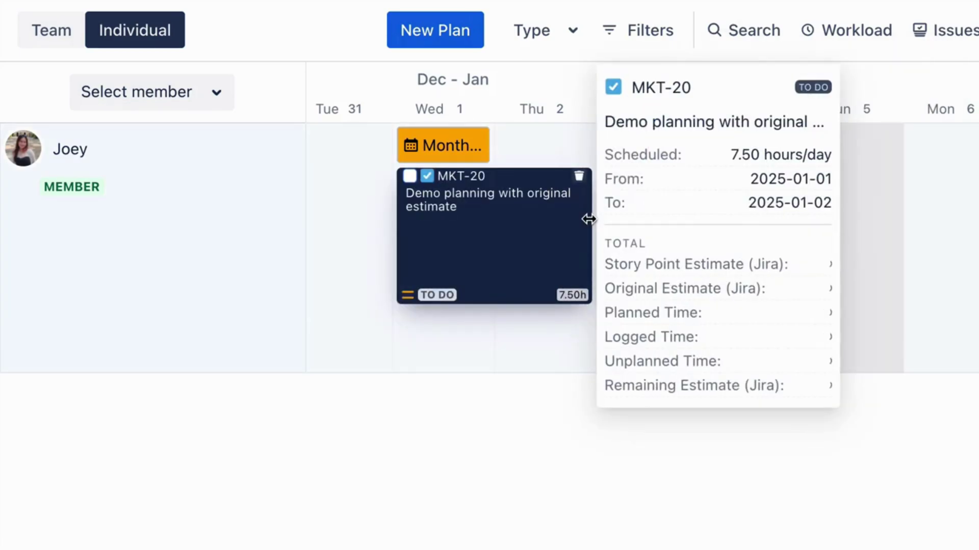